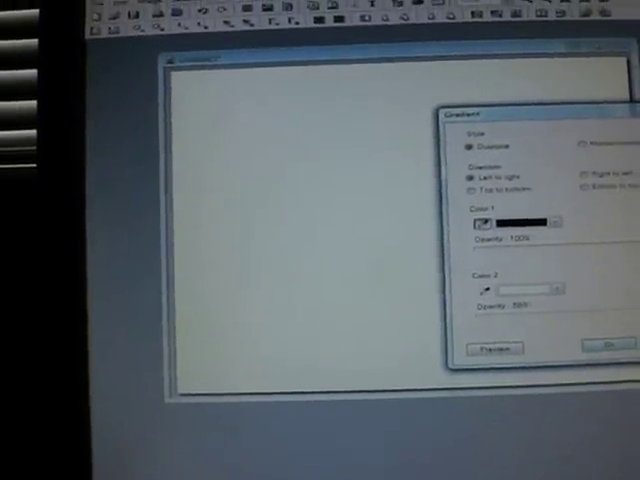
# Step: Fill the blank image with a gradient from pink (Color 1) to yellow (Color 2)
pyautogui.click(556, 212)
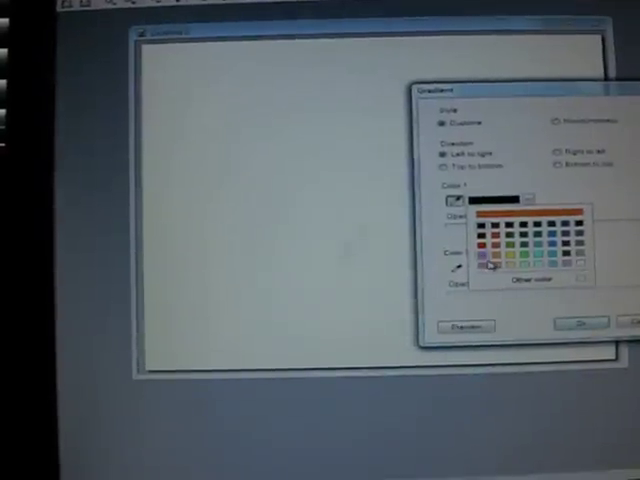
pyautogui.click(528, 270)
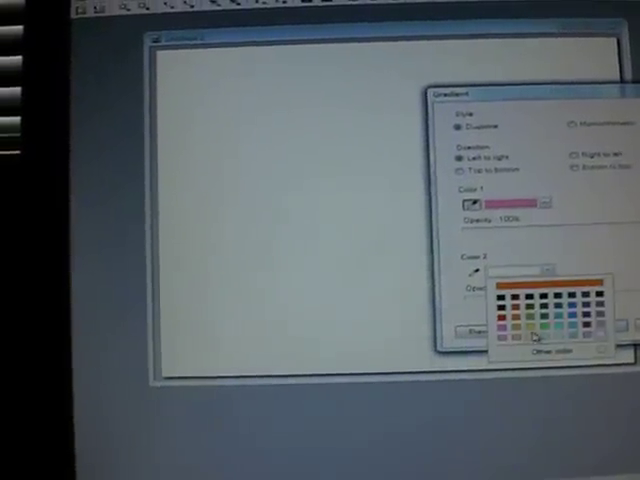
pyautogui.click(530, 295)
pyautogui.click(618, 330)
pyautogui.rightClick(380, 190)
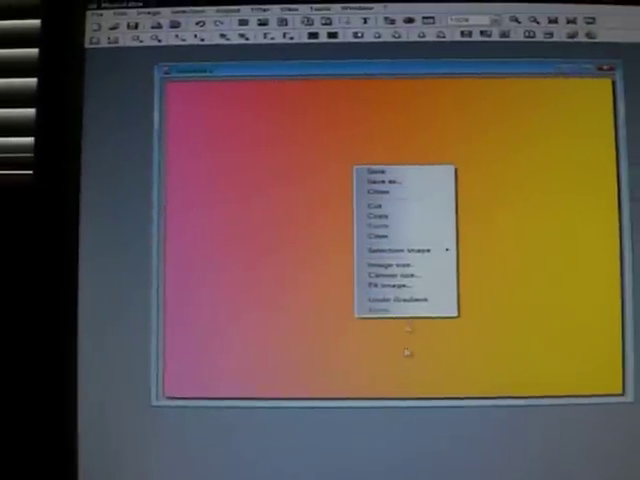
pyautogui.click(135, 42)
# Step: Load the star brush image through File > Open
pyautogui.click(145, 60)
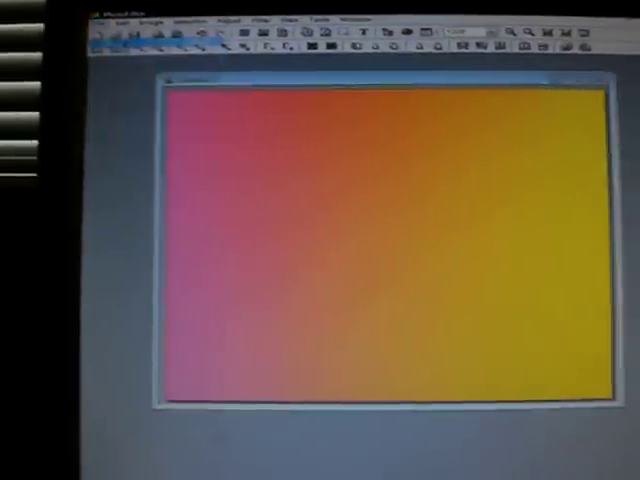
pyautogui.scroll(-2, 450, 150)
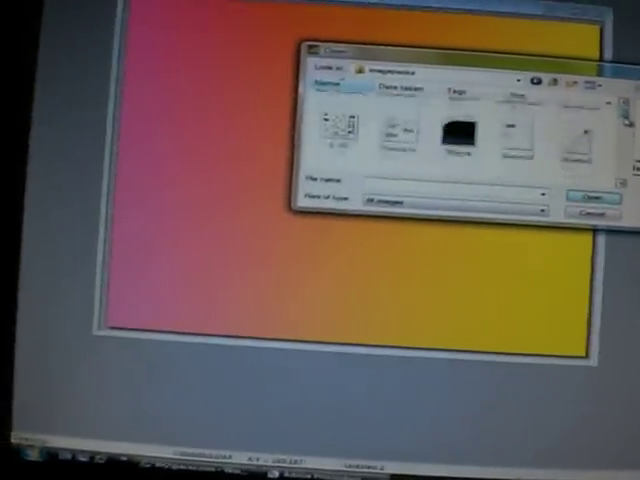
pyautogui.scroll(-2, 450, 150)
pyautogui.scroll(-2, 450, 160)
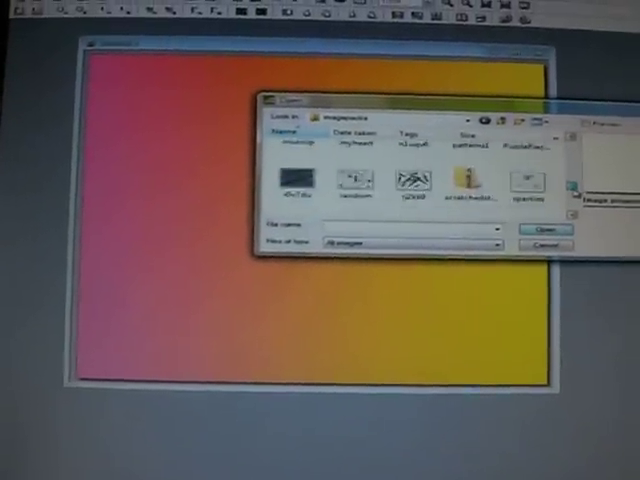
pyautogui.scroll(-2, 450, 160)
pyautogui.doubleClick(455, 150)
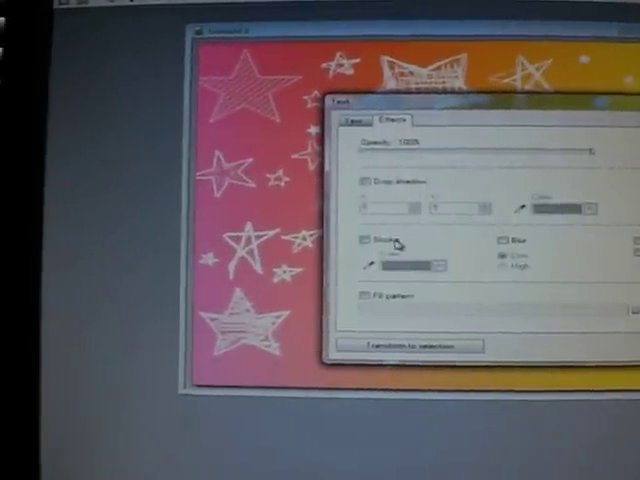
# Step: Place the WELCOME! text with stroke, blur and a black drop shadow
pyautogui.click(335, 240)
pyautogui.click(470, 240)
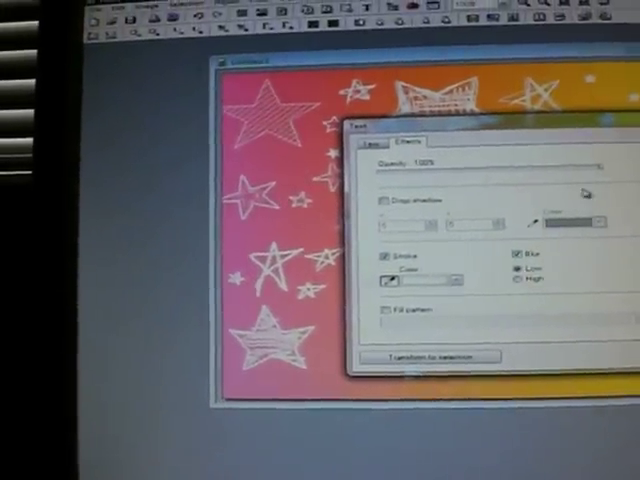
pyautogui.click(386, 208)
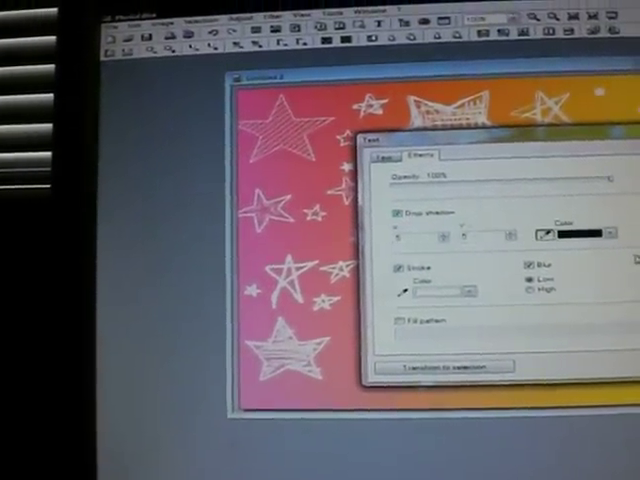
pyautogui.click(585, 222)
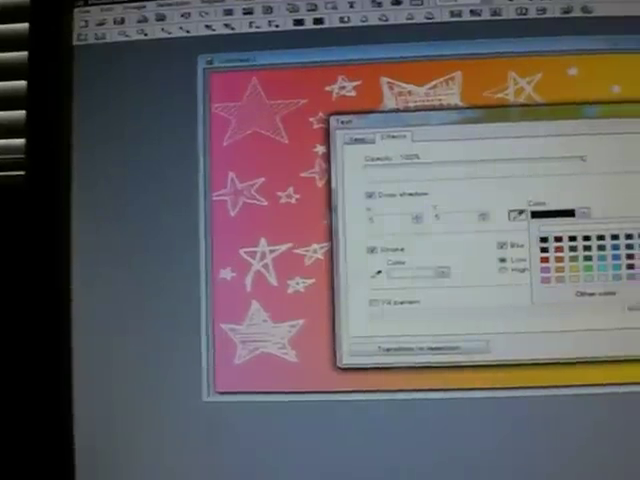
pyautogui.click(600, 265)
pyautogui.press('Return')
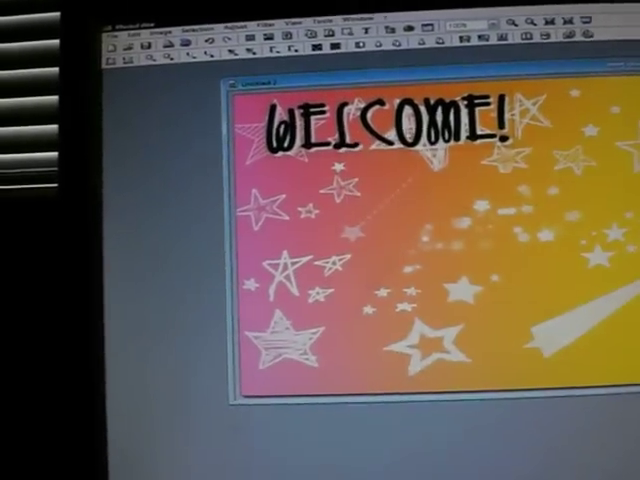
# Step: Choose quick actions from the right-click menu on the WELCOME! text and selected area
pyautogui.rightClick(420, 135)
pyautogui.click(380, 250)
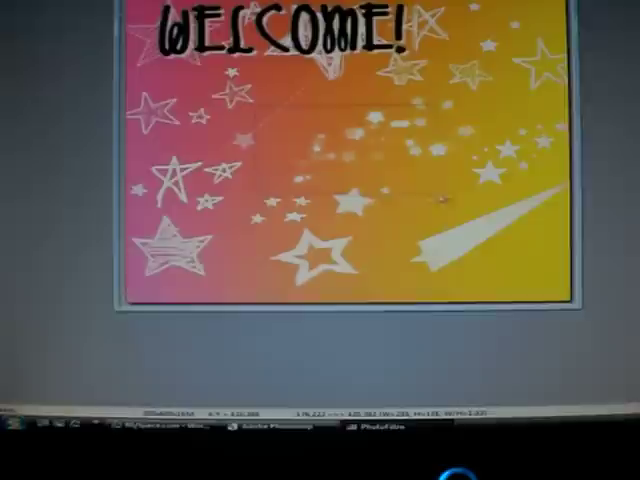
pyautogui.rightClick(350, 135)
pyautogui.click(360, 150)
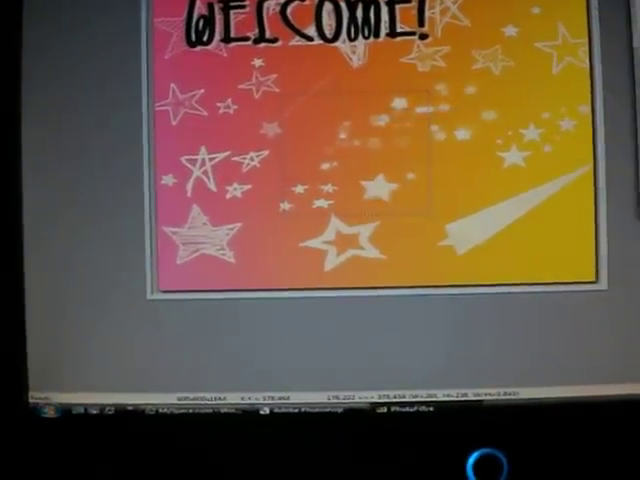